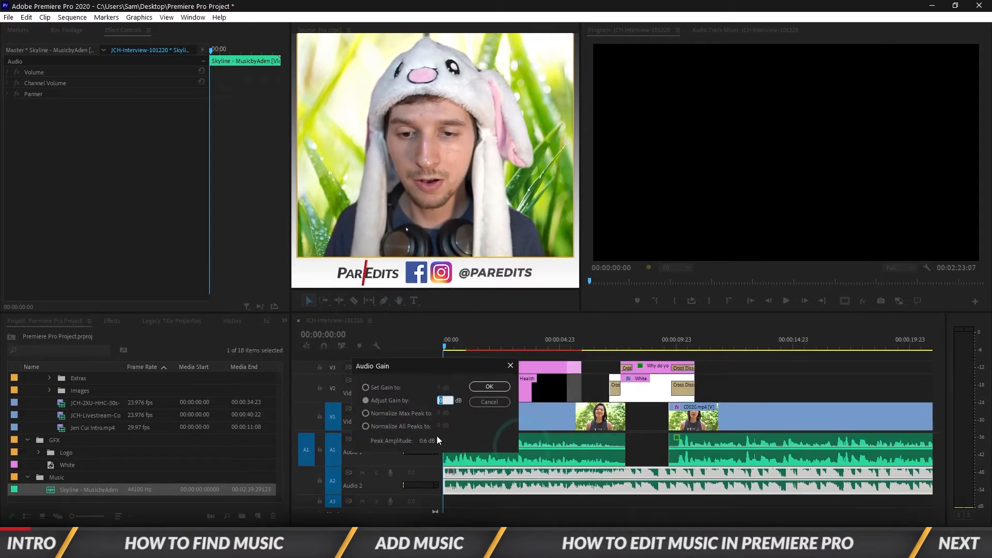
key("Return")
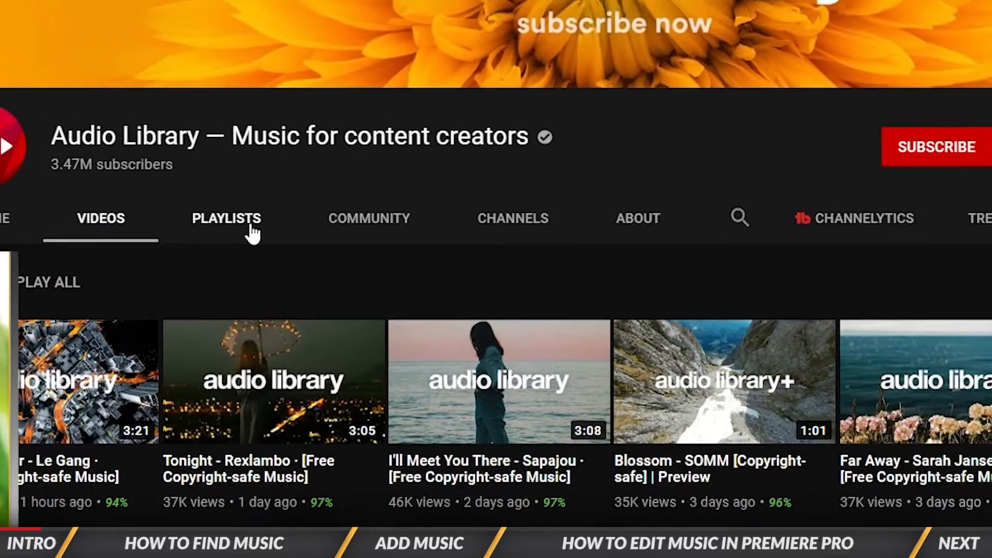
left_click(250, 228)
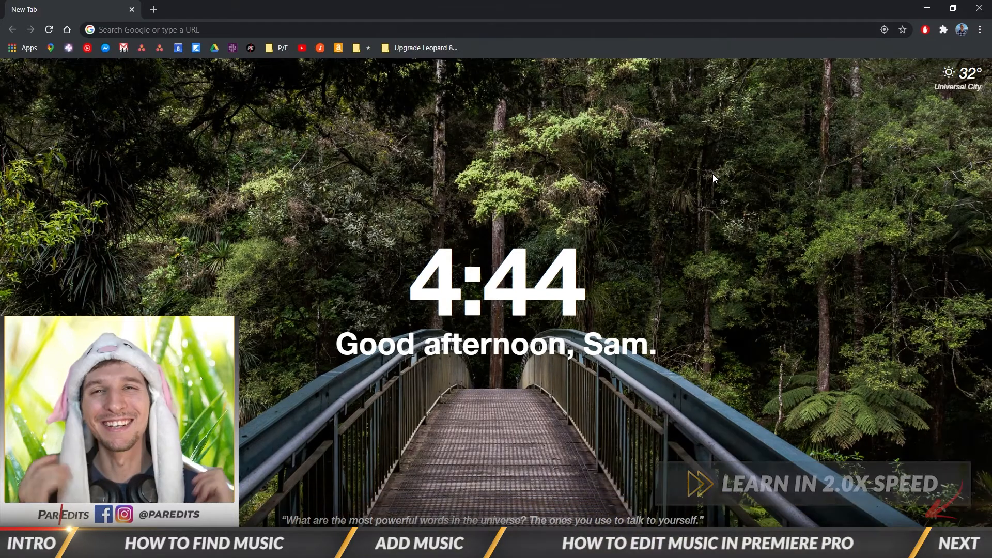
Step: Open youtube.com and search it for "youtube audio library"
left_click(408, 31)
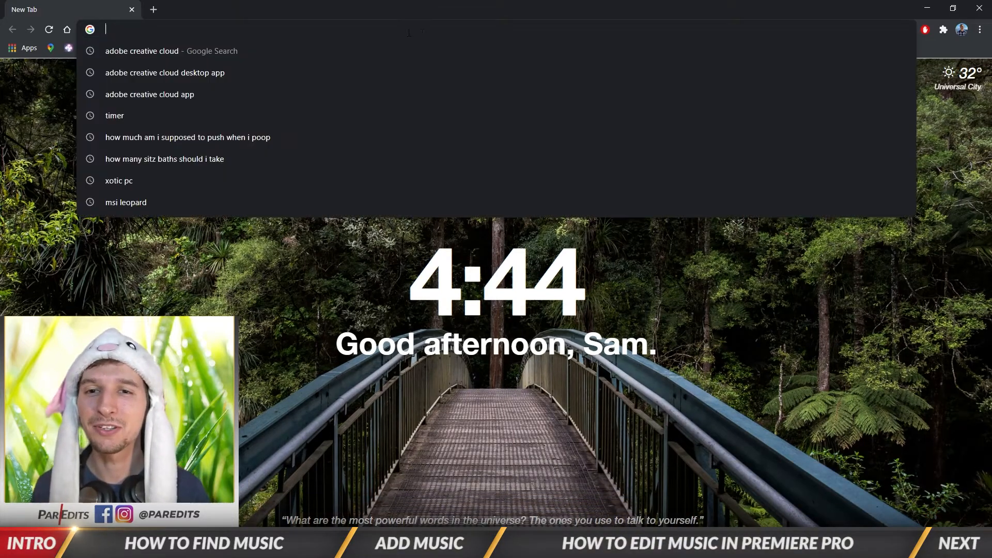
type("youtube.com")
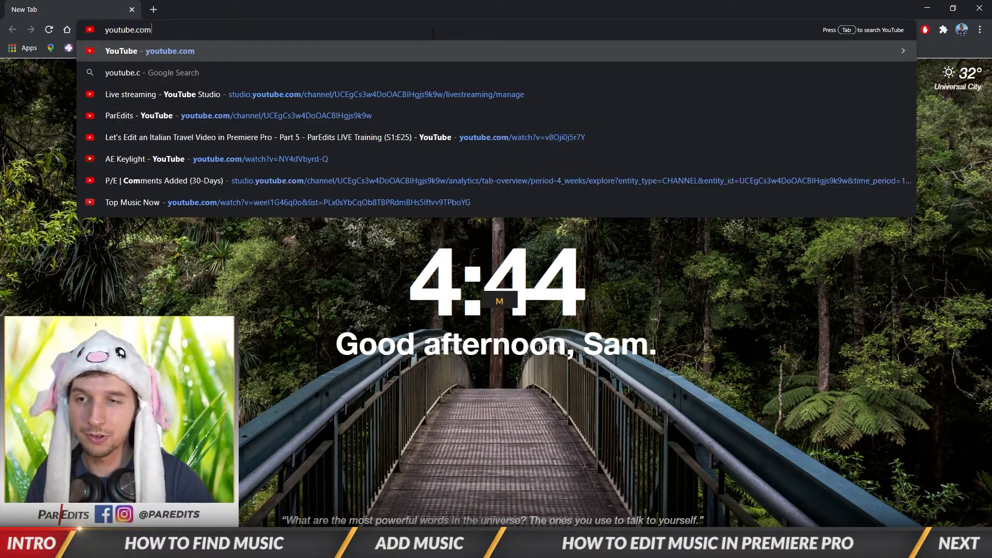
key("Return")
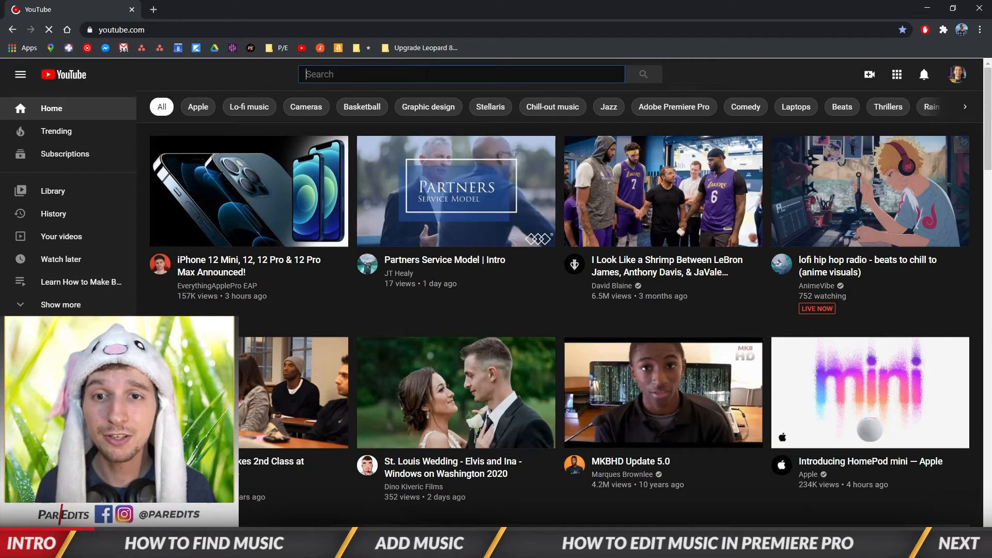
type("y")
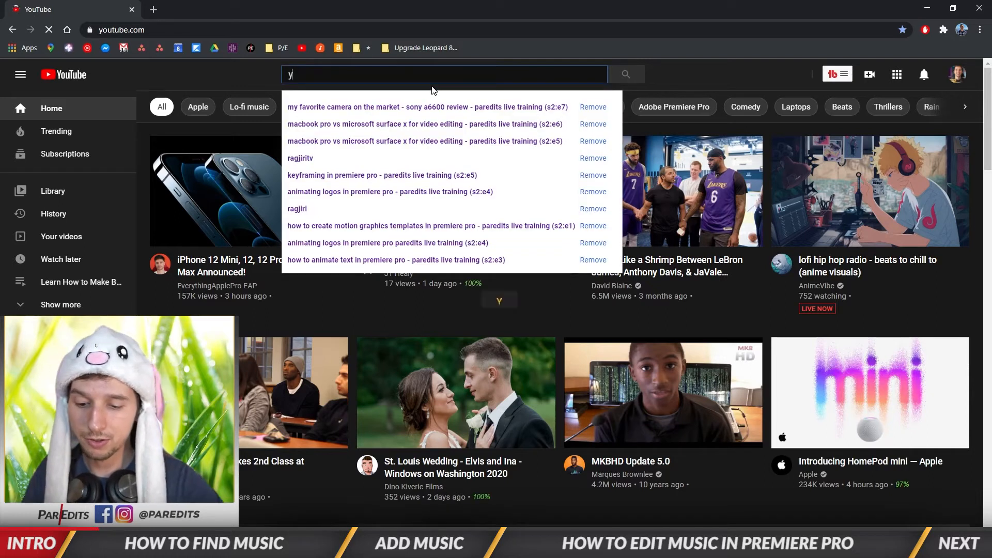
type("outube audio library")
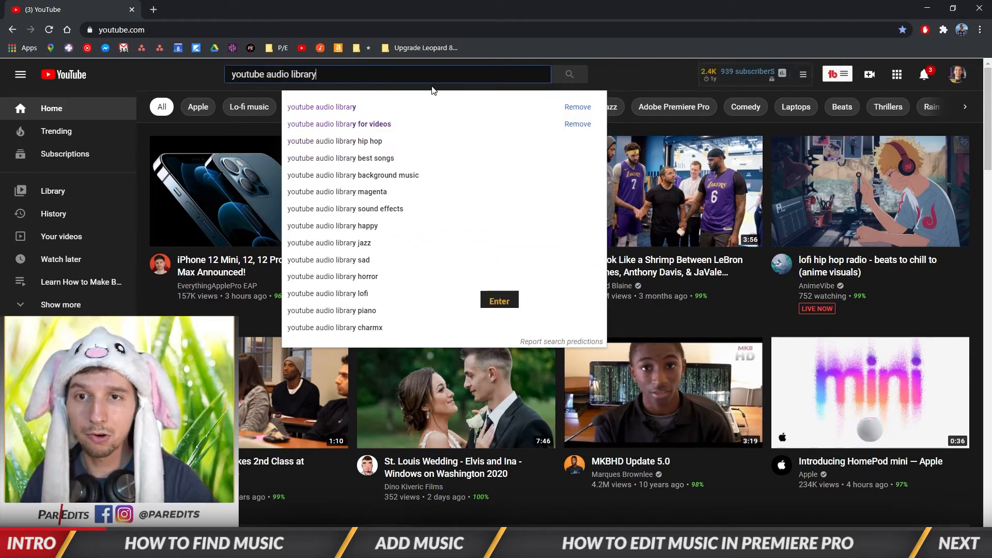
key("Return")
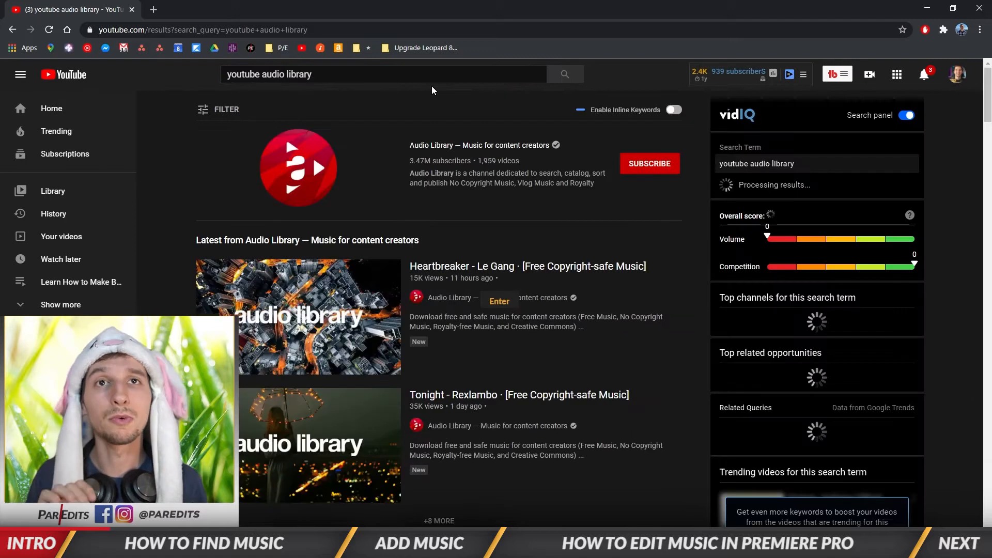
Step: Open the Audio Library channel's playlists and start the Funky Music playlist in the Sorted by Mood section
left_click(441, 146)
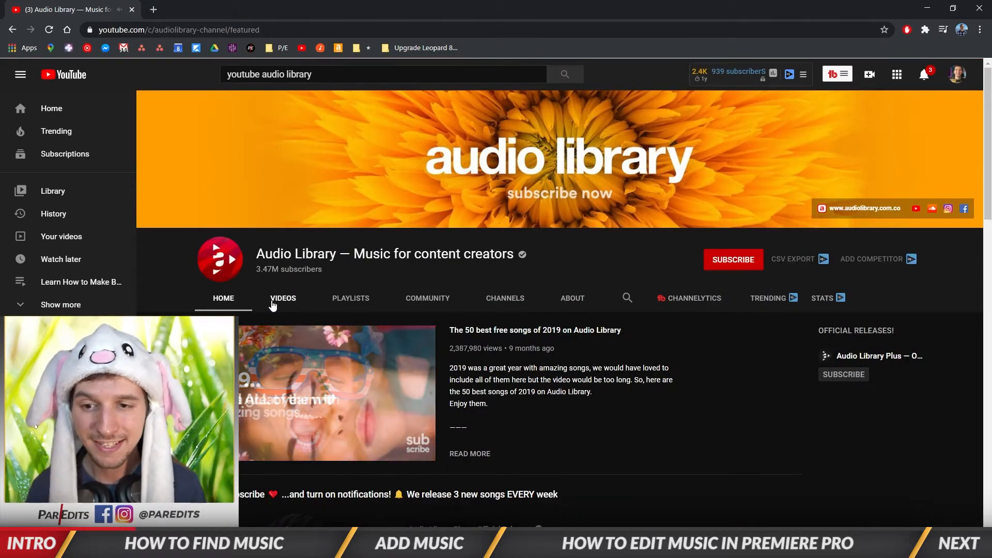
left_click(272, 300)
left_click(363, 304)
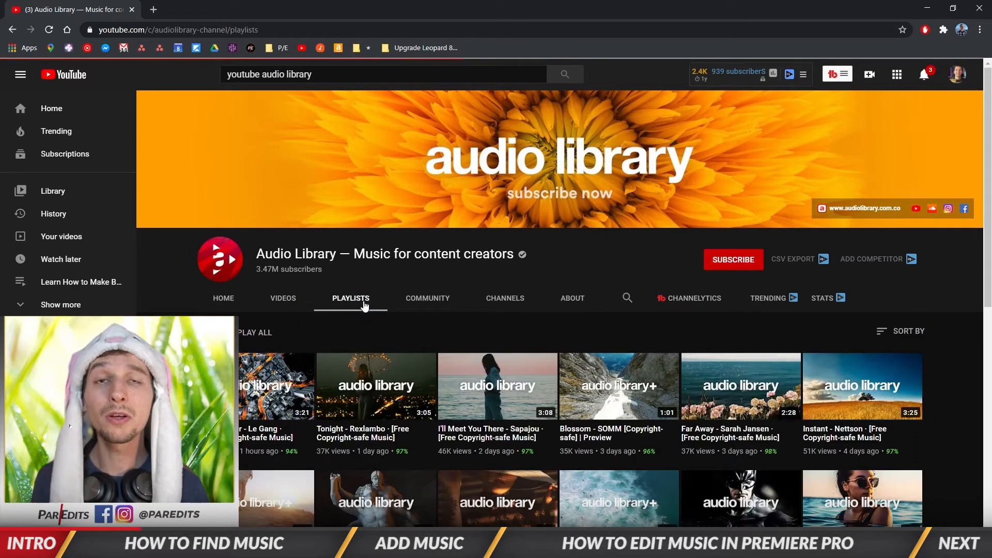
scroll(260, 303, "down", 4)
scroll(260, 303, "down", 2)
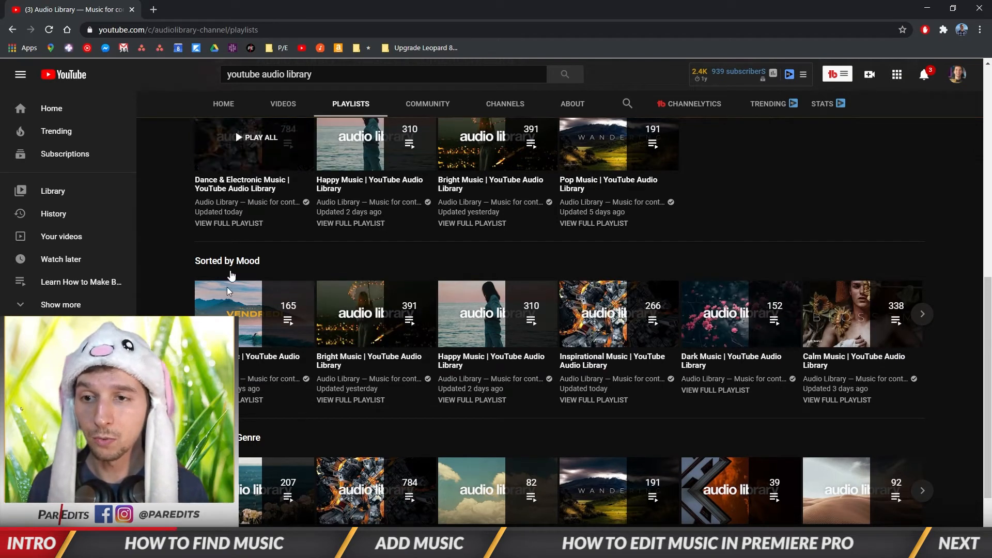
left_click(261, 314)
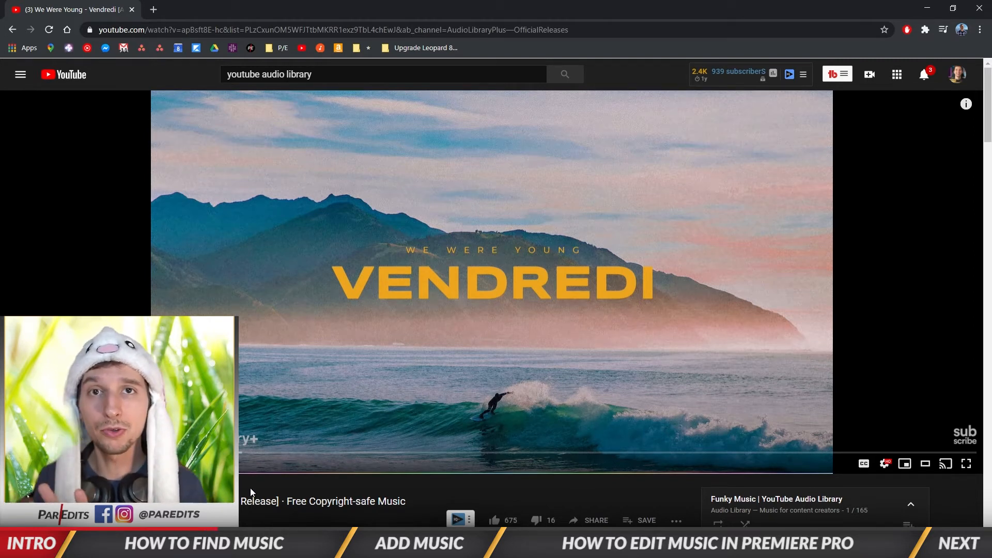
Step: Read the usage terms in the We Were Young track's description and highlight the credit text required for videos
scroll(251, 485, "down", 2)
scroll(252, 480, "down", 7)
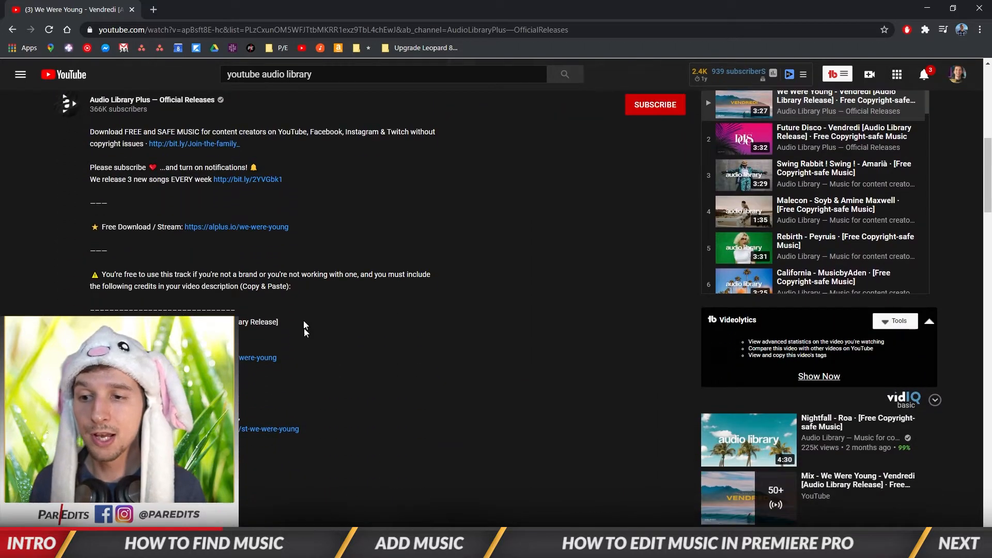
scroll(104, 286, "down", 2)
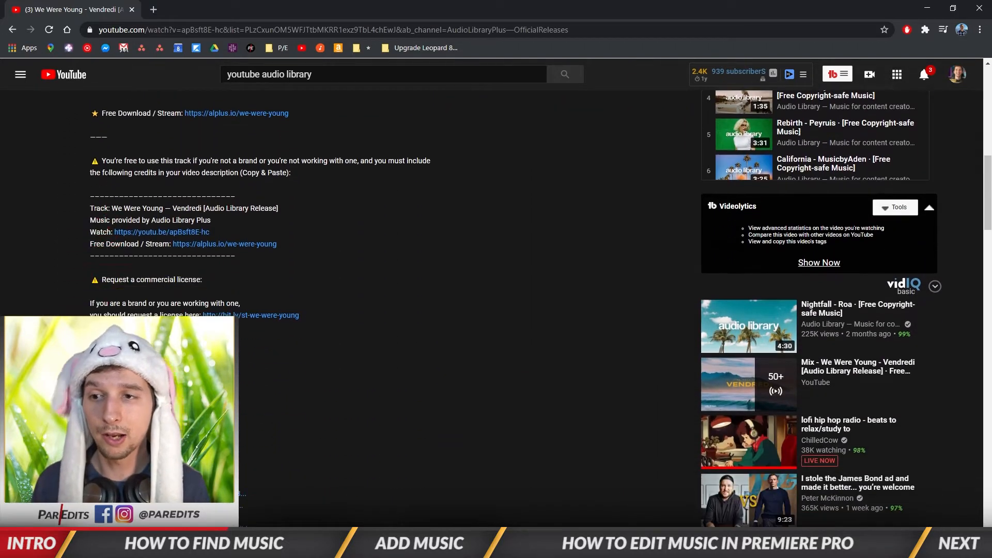
left_click_drag(102, 161, 289, 241)
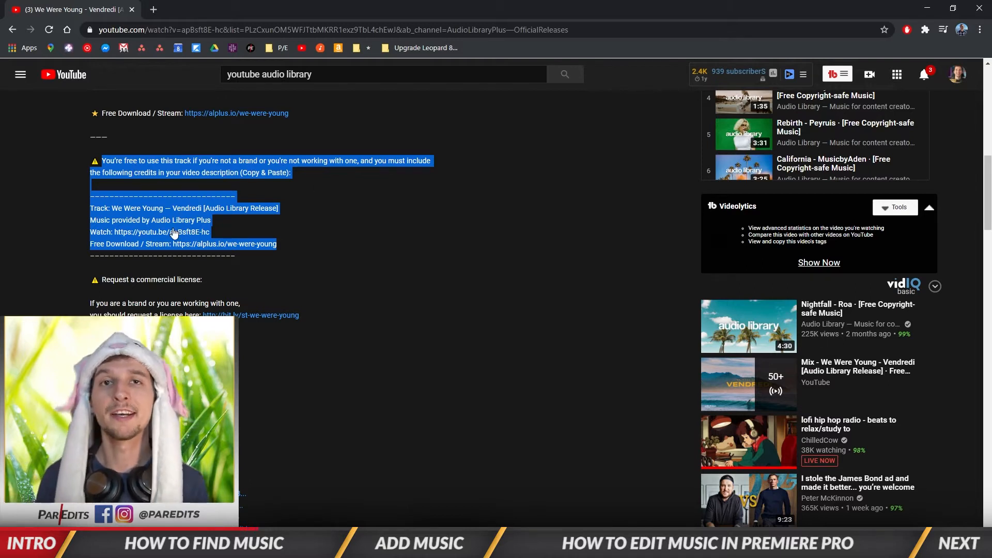
left_click(197, 266)
left_click_drag(279, 245, 62, 199)
left_click(121, 199)
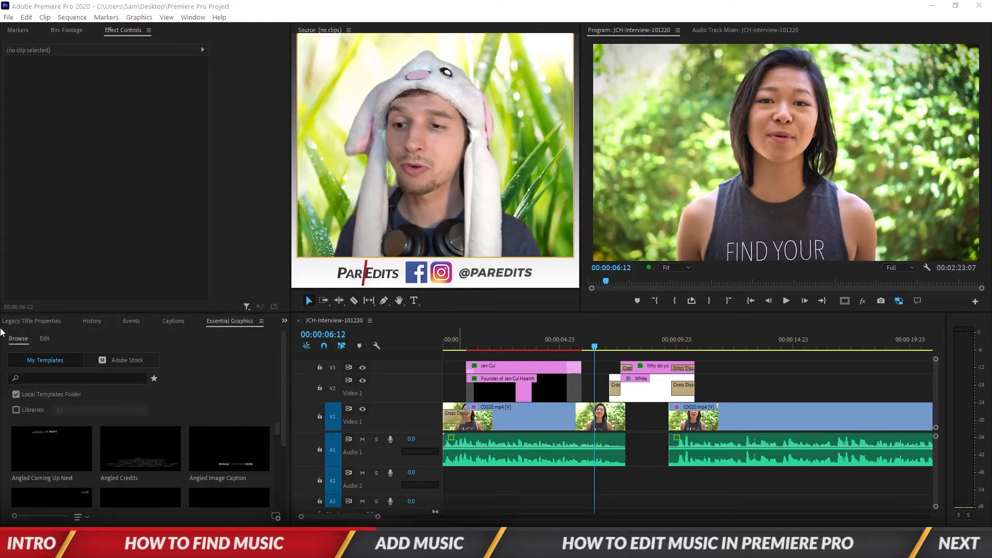
Step: Switch to Premiere Pro and place the Skyline - MusicbyAden track from the Music bin on Audio 2 at the sequence start
left_click(29, 321)
left_click(11, 325)
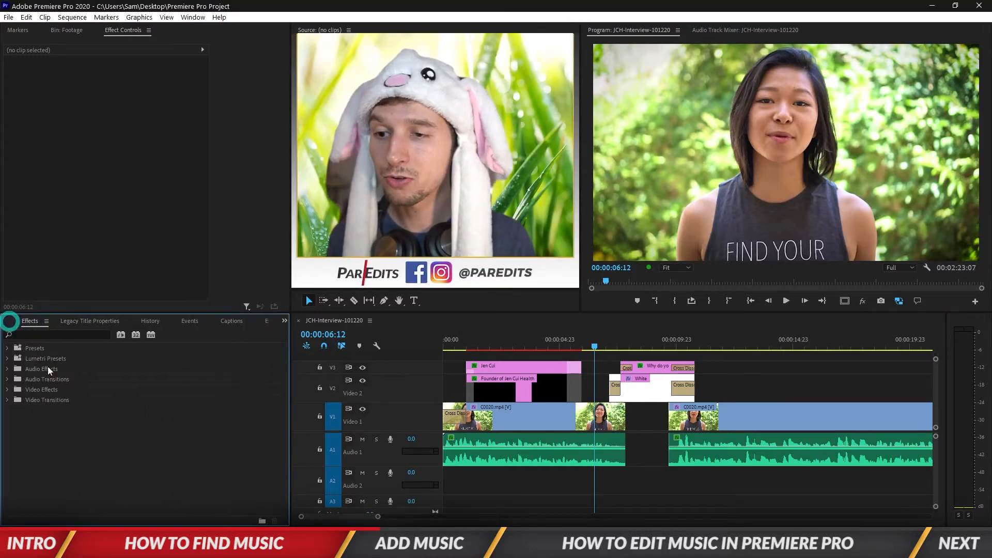
left_click(13, 326)
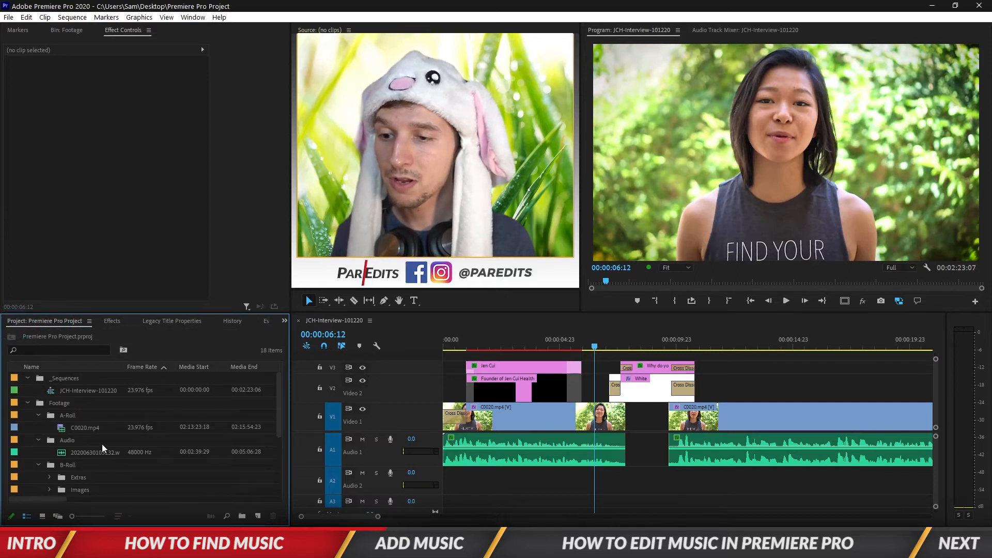
scroll(97, 445, "down", 4)
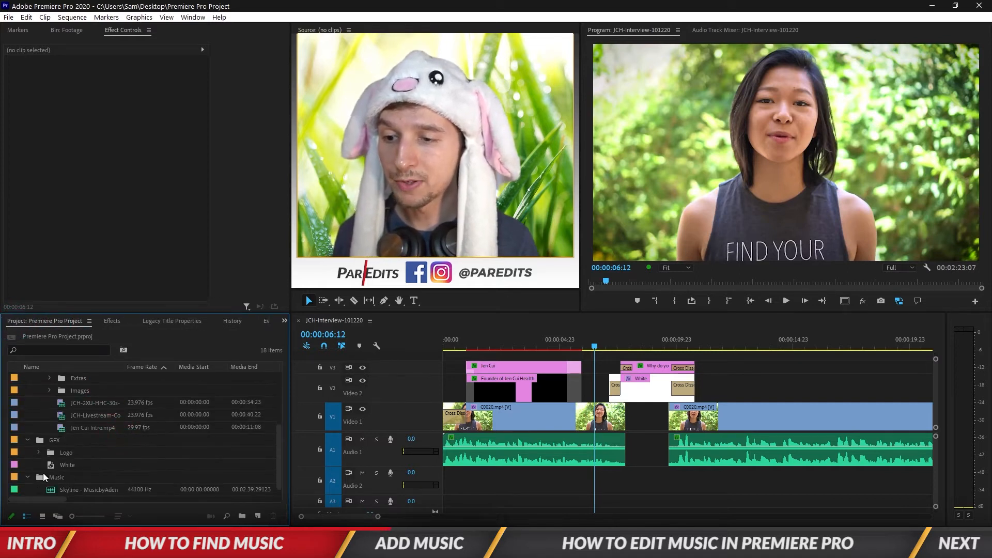
left_click(95, 488)
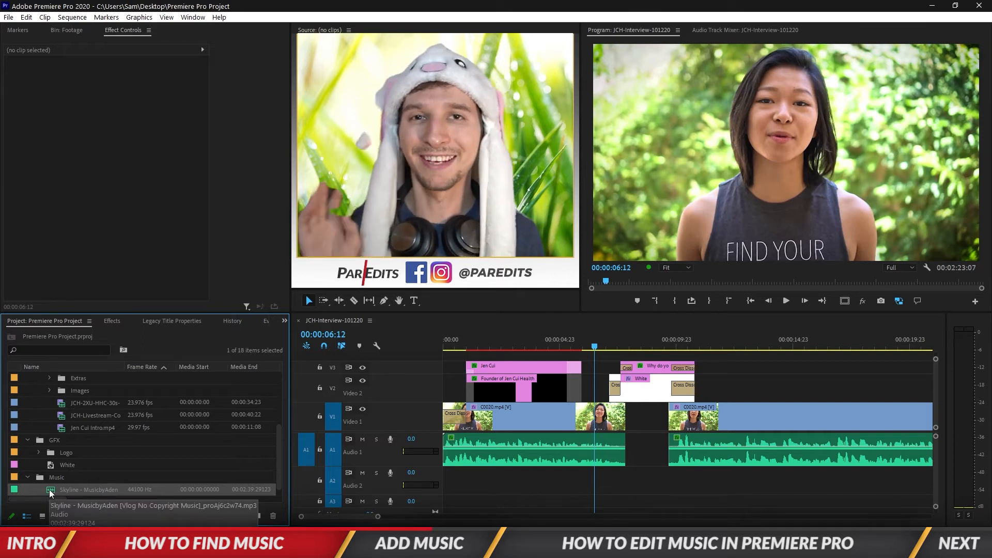
left_click(57, 477)
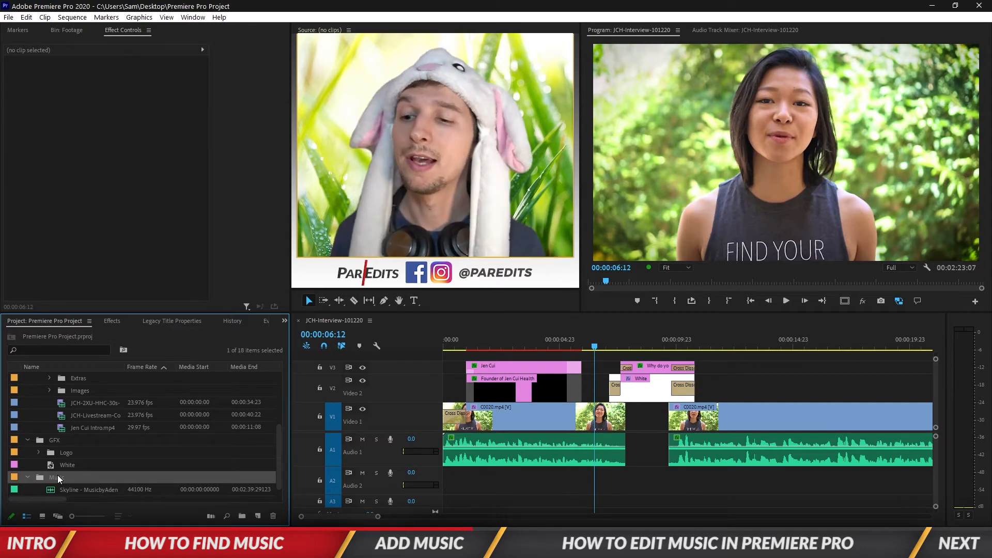
left_click(56, 490)
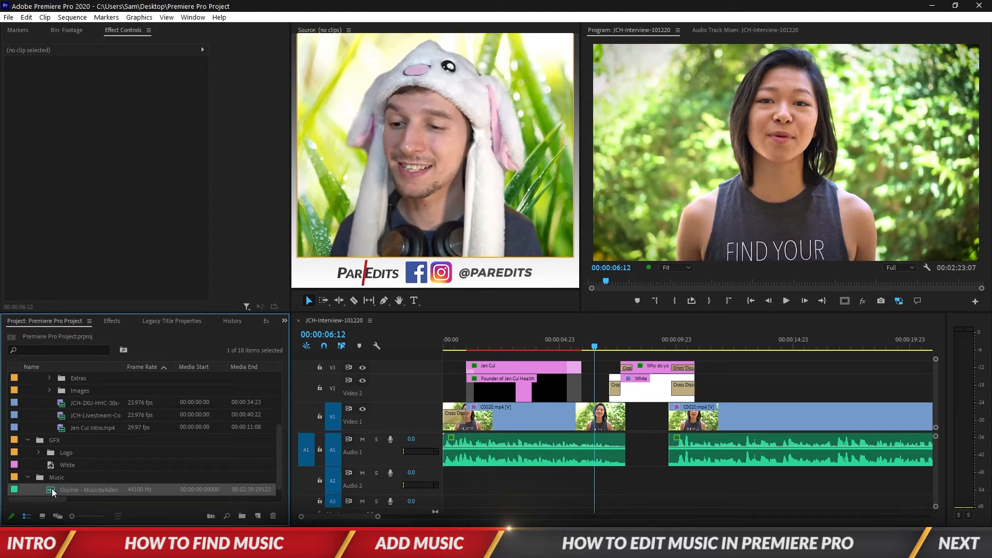
mouse_move(51, 492)
left_mouse_down()
mouse_move(57, 439)
mouse_move(465, 458)
mouse_move(493, 485)
mouse_move(444, 488)
left_mouse_up()
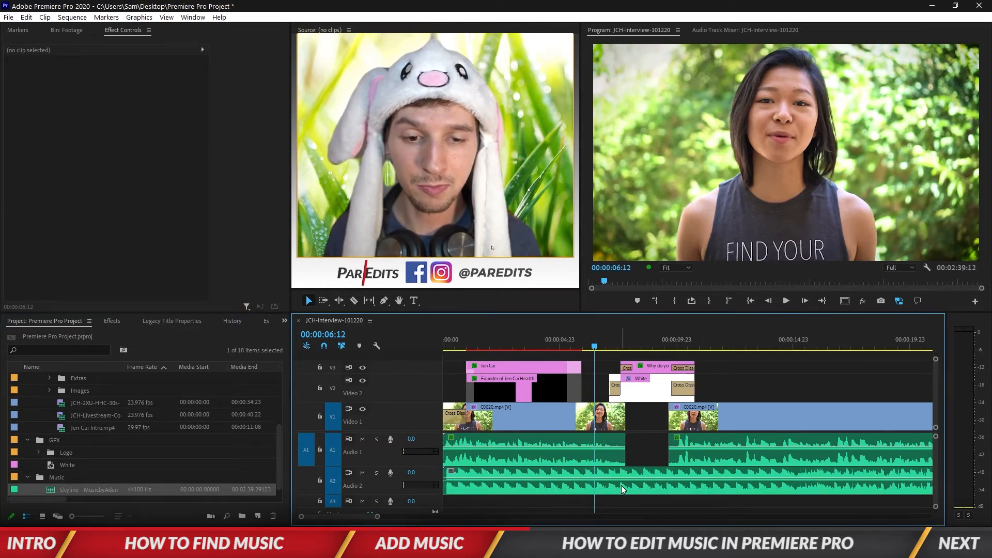
Step: Mute Audio 1 and listen to the music from the sequence start and again from about 14 seconds
left_click(361, 439)
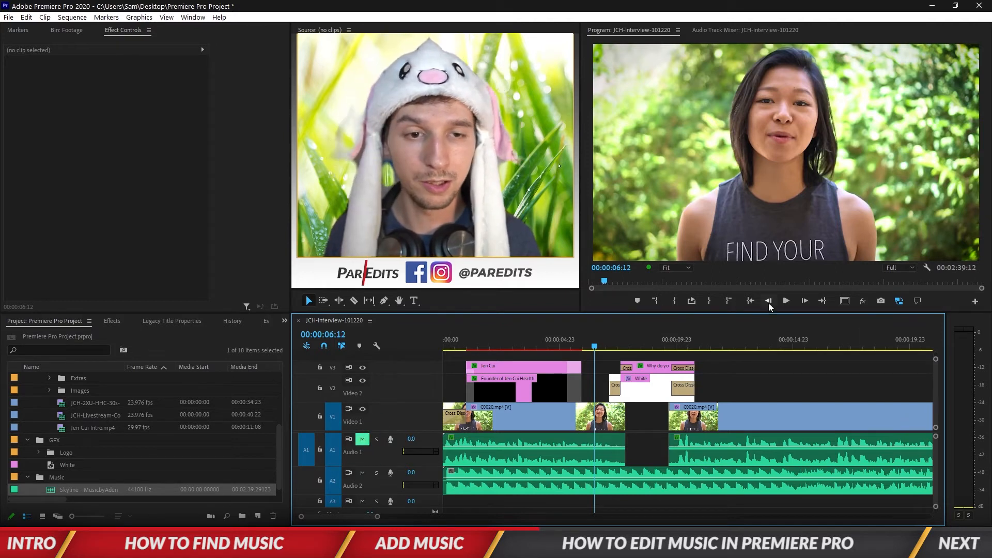
left_click(749, 302)
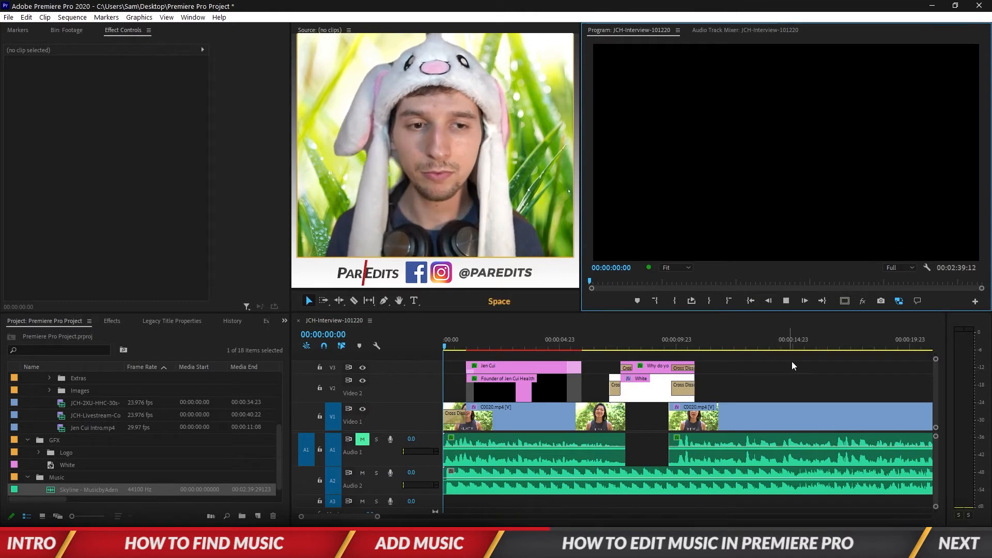
key("space")
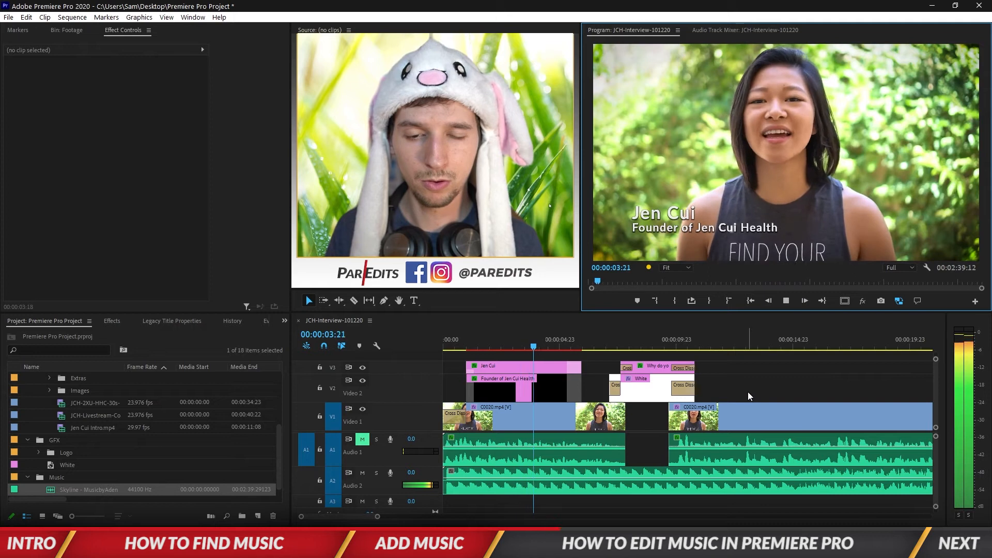
key("space")
left_click(783, 343)
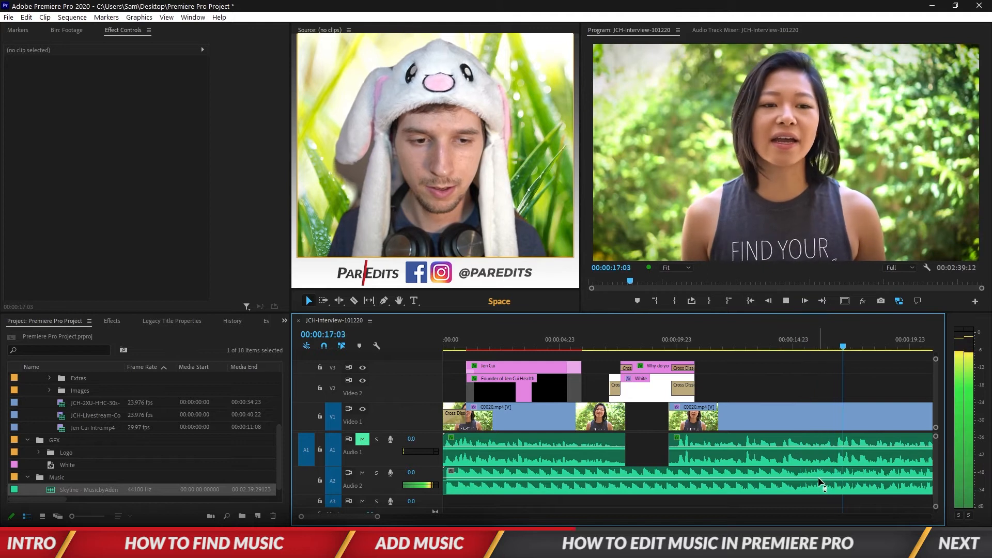
Step: Cut the music on Audio 2 at about 16 seconds and move the later part to the sequence start
key("c")
key("space")
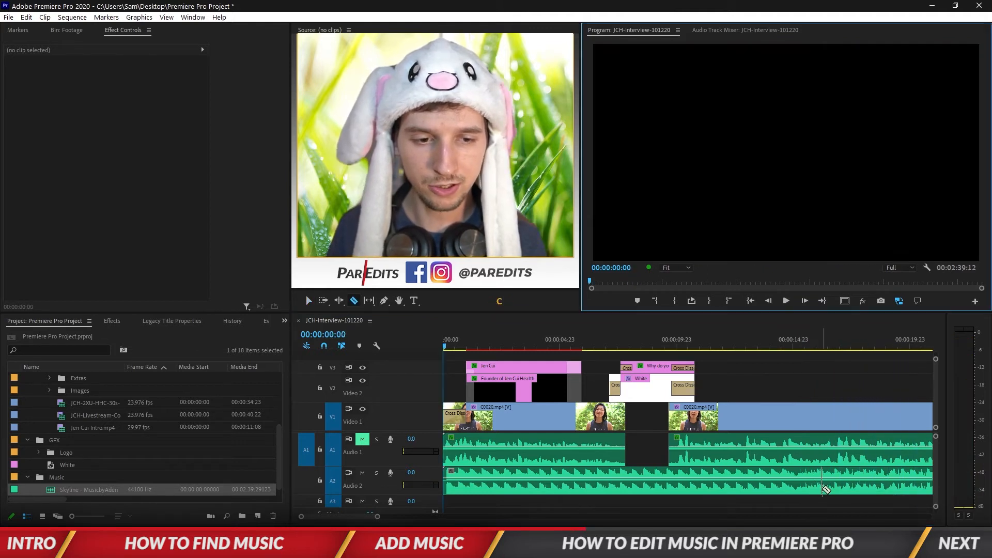
left_click(817, 485)
key("v")
left_click_drag(843, 490, 449, 482)
Step: Play the shortened music, cut it at about 8 seconds, and move the later part to the sequence start
left_click(746, 301)
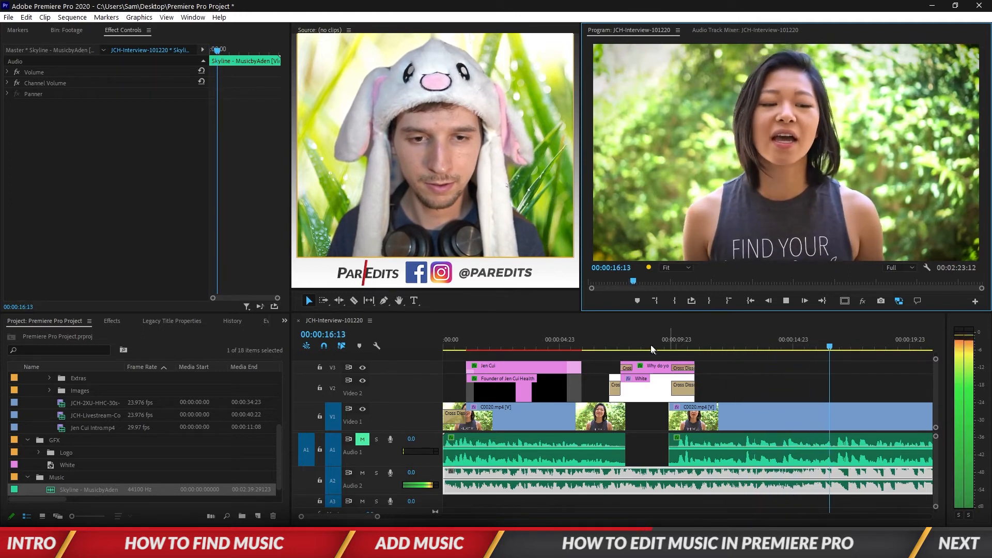
left_click(633, 343)
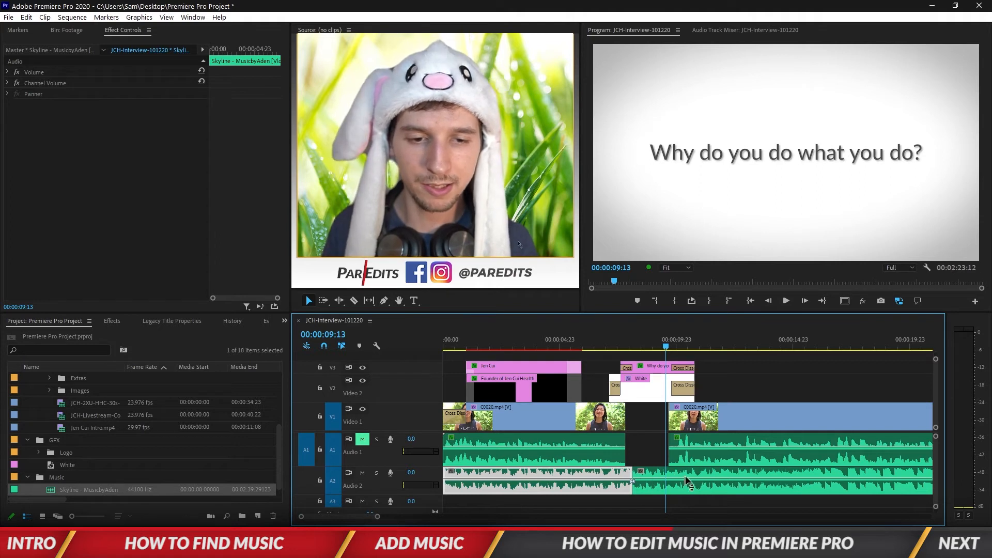
left_click(825, 475)
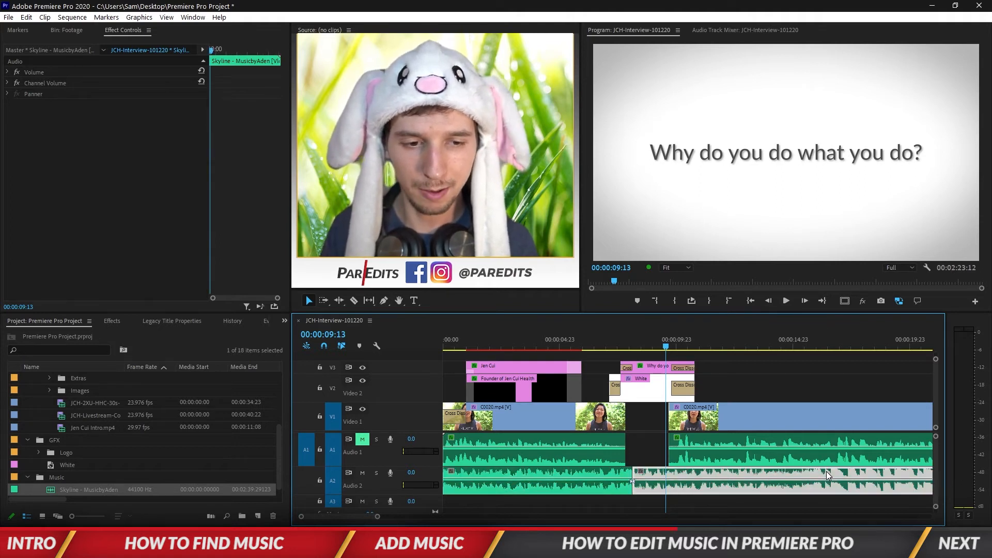
left_click_drag(825, 473, 634, 476)
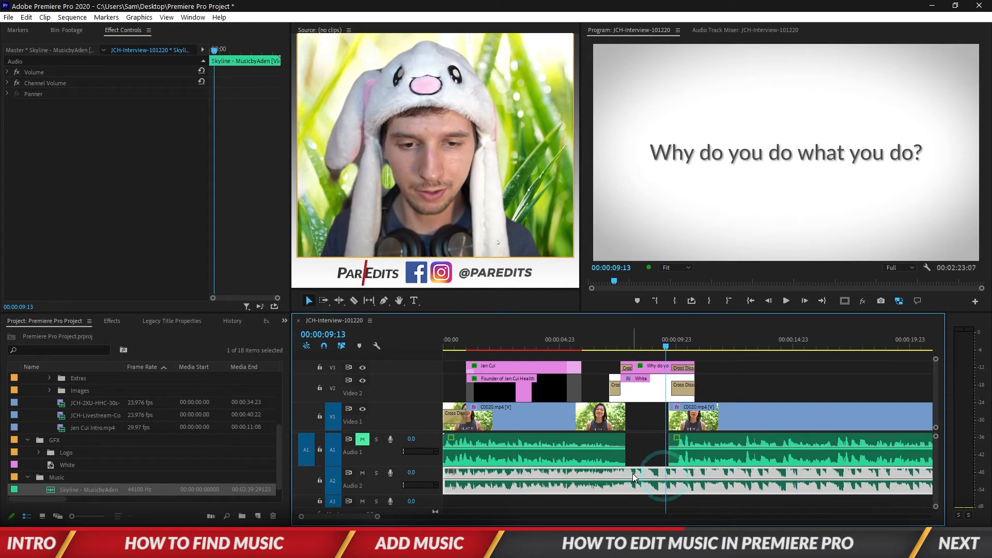
Step: Play the sequence from the start to check the new music opening, stopping at about 14 seconds
left_click(751, 301)
key("space")
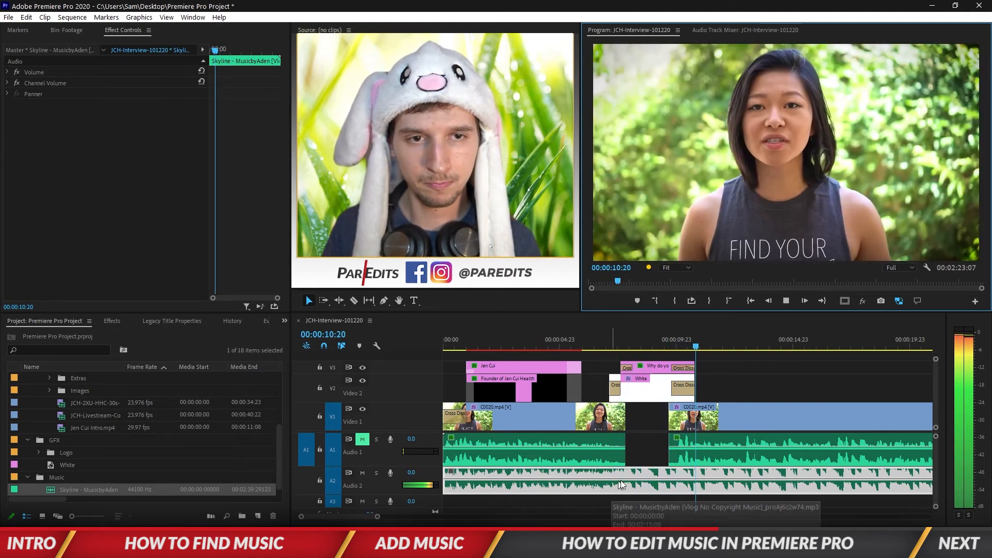
left_click(804, 392)
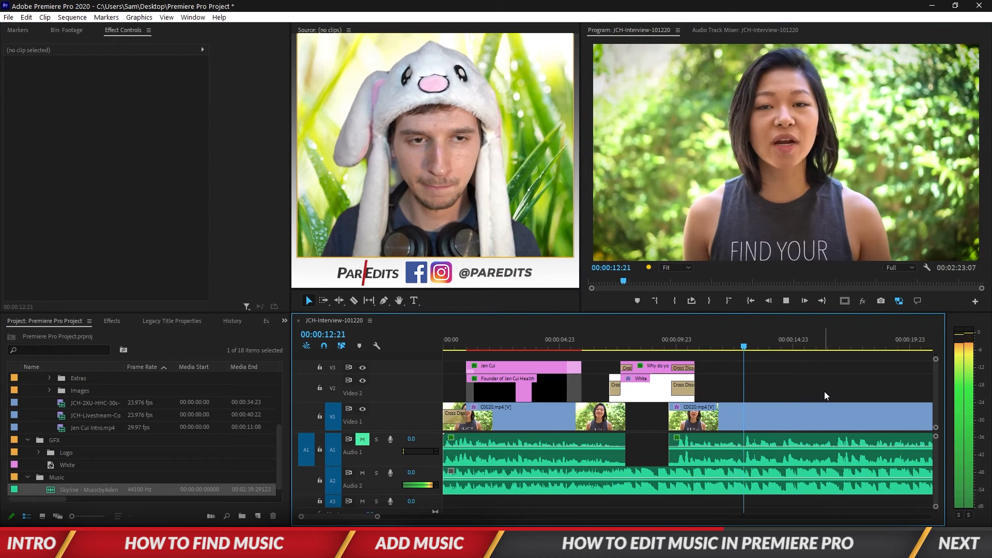
key("space")
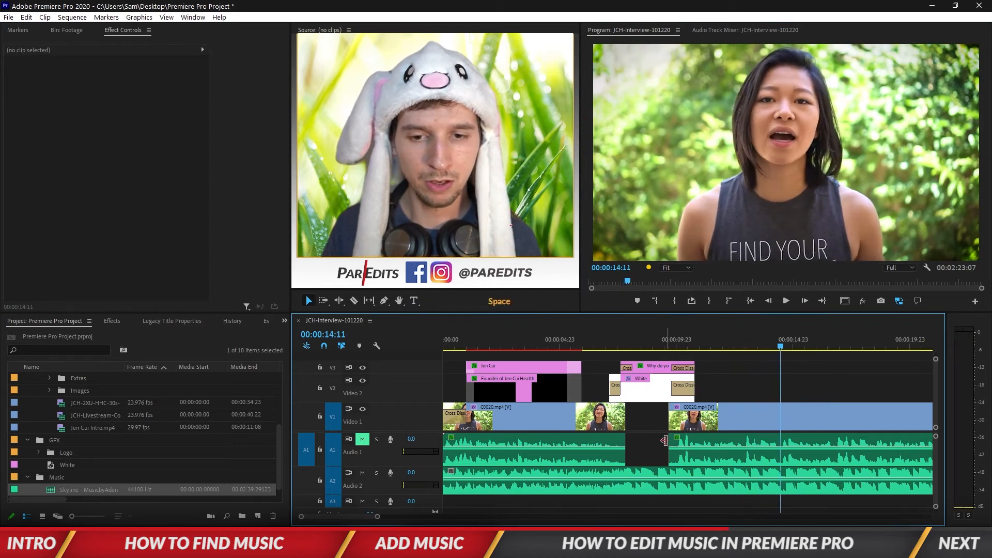
Step: Unmute Audio 1 and play the sequence from the start with voice and music together, stopping at about 1.5 seconds
left_click(362, 440)
left_click(744, 298)
left_click(749, 300)
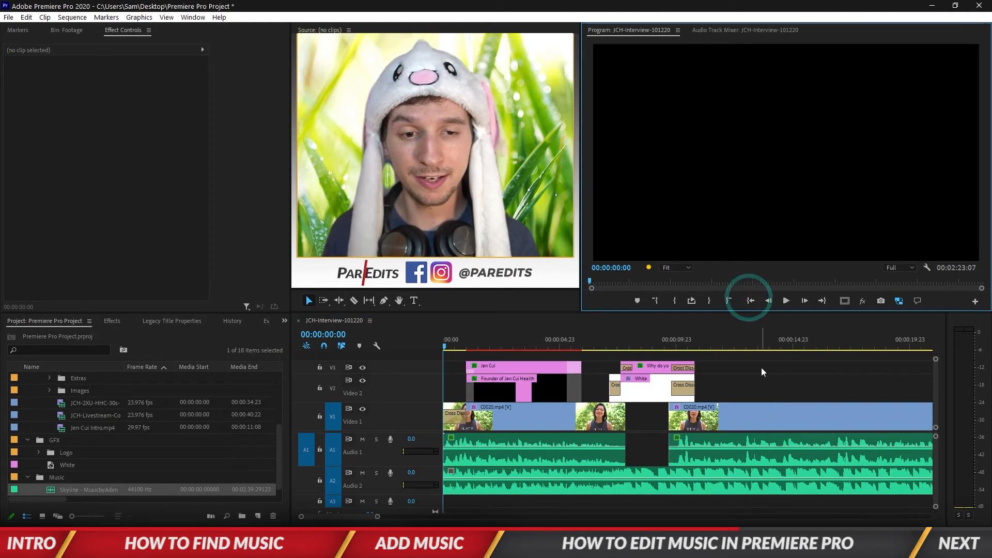
key("space")
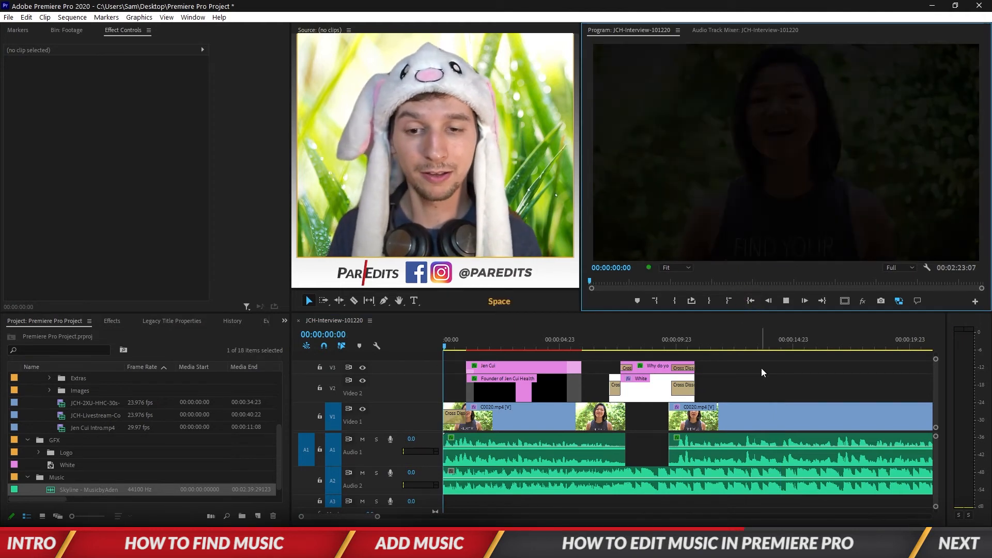
key("space")
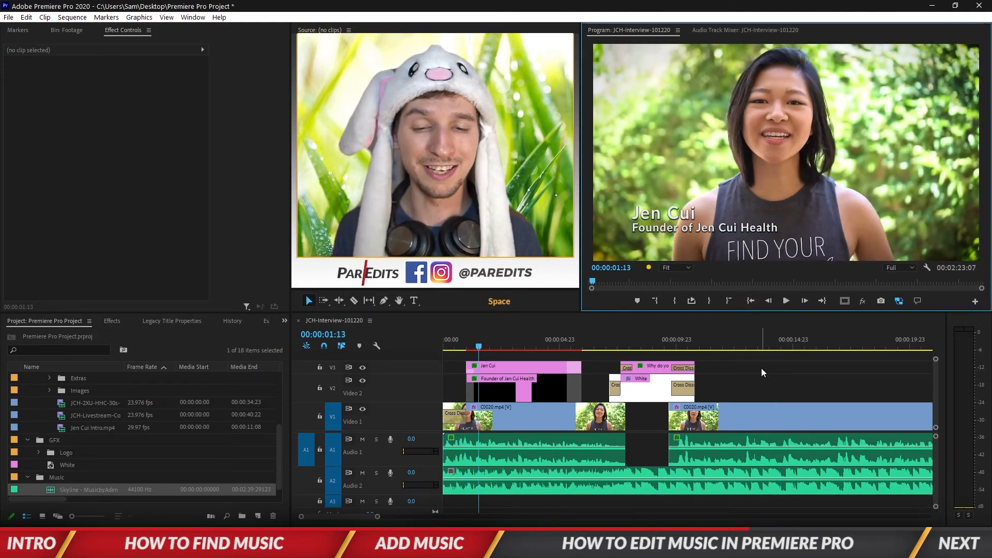
Step: Set the Audio 2 track volume to -20 dB and return to the sequence start
left_click(411, 474)
left_click(647, 449)
left_click(412, 473)
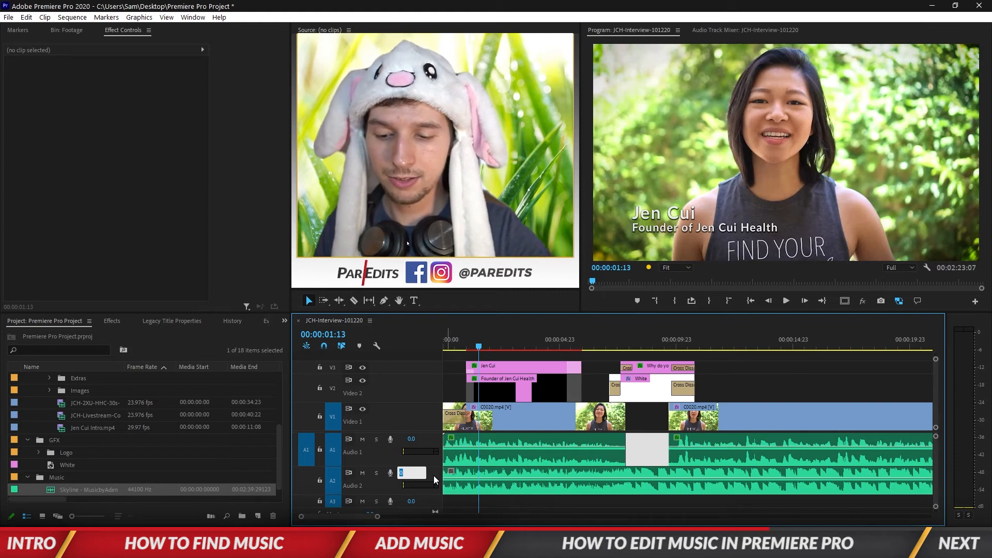
type("-20")
key("Return")
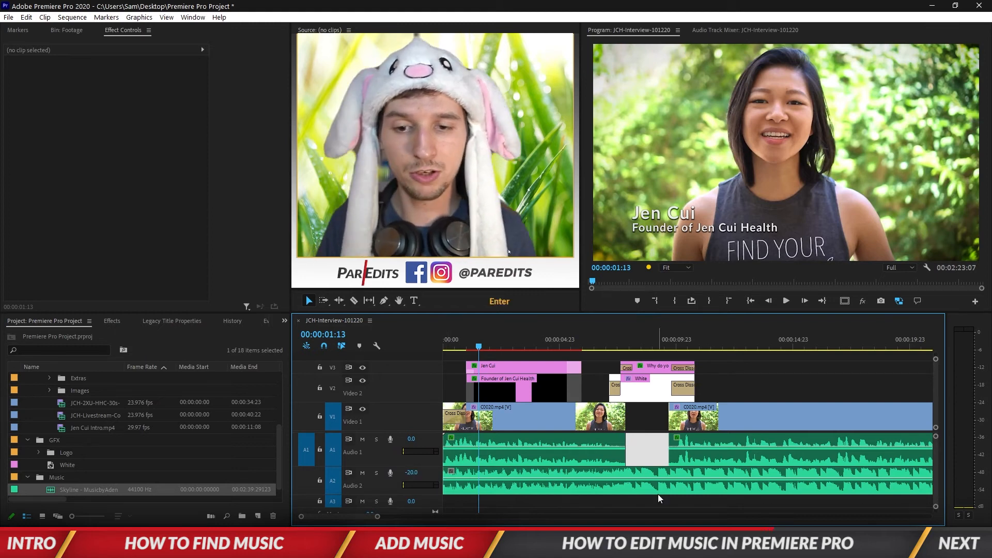
left_click(659, 451)
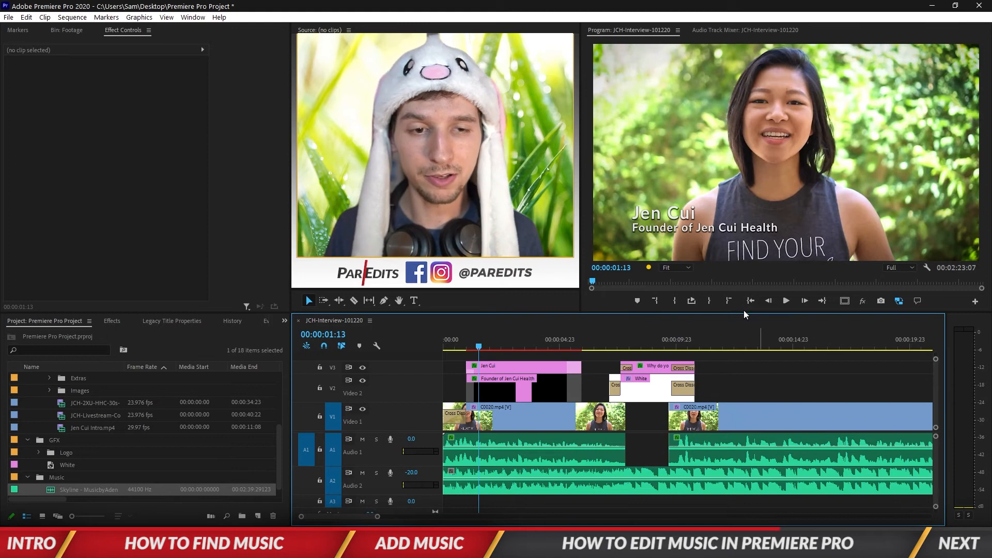
left_click(744, 309)
key("Home")
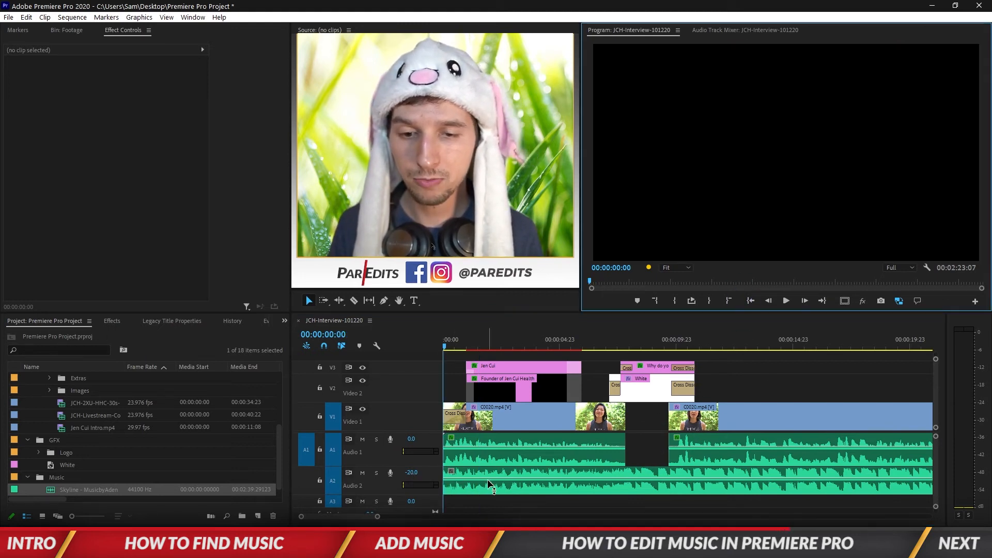
Step: Reset the Audio 2 track volume to 0 dB and lower the music clip's level with an audio gain adjustment
left_click(506, 482)
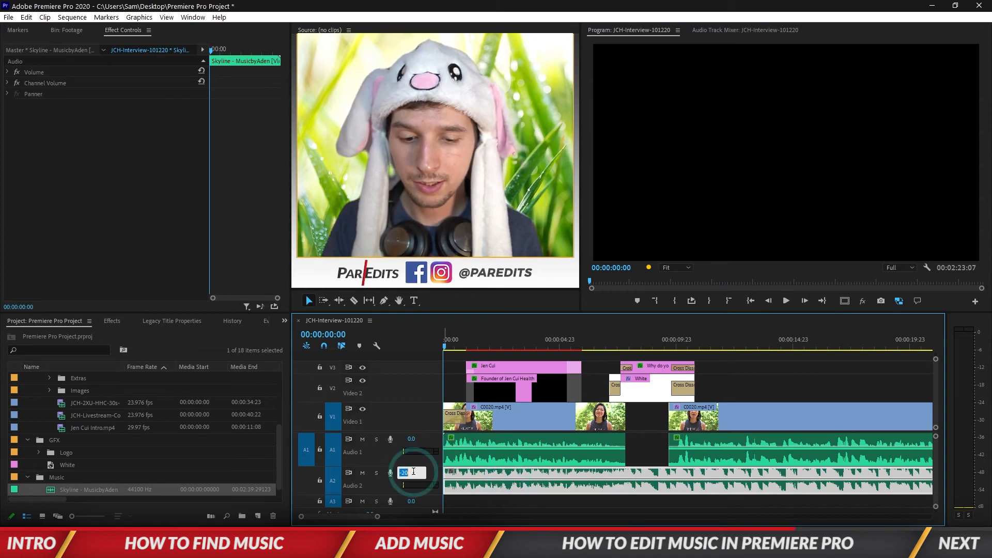
key("Return")
key("g")
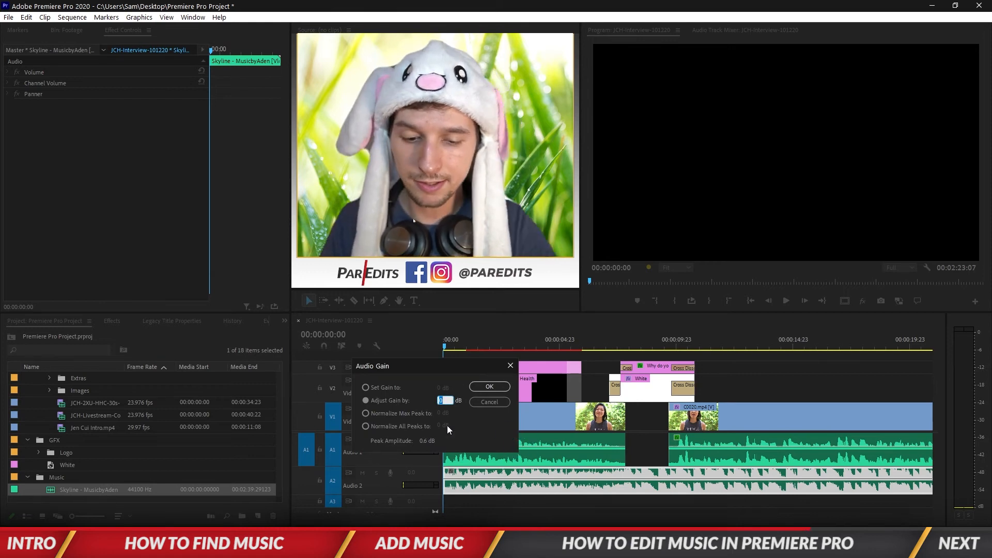
key("Return")
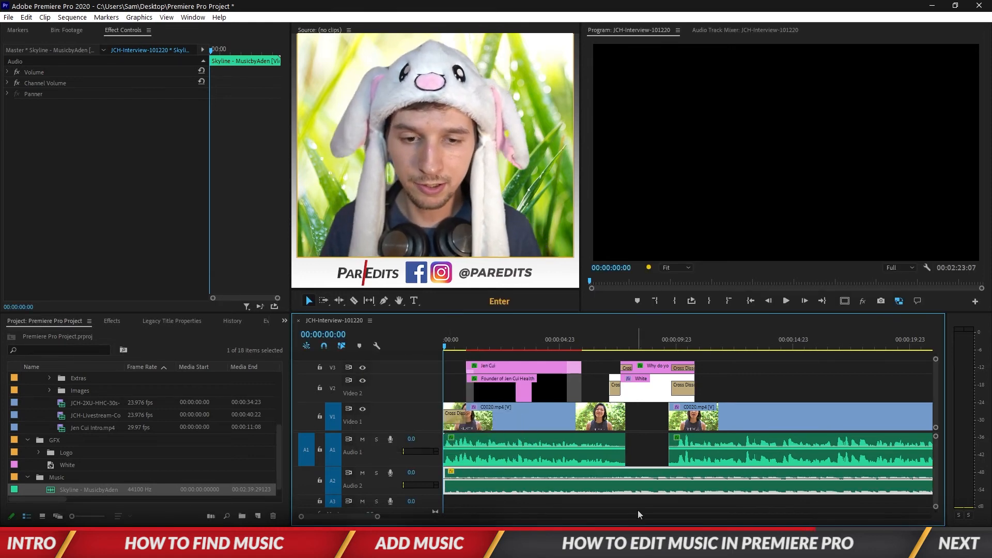
Step: Play the sequence from the start to check the lowered music under the voice, stopping at about 11 seconds
left_click(638, 504)
key("space")
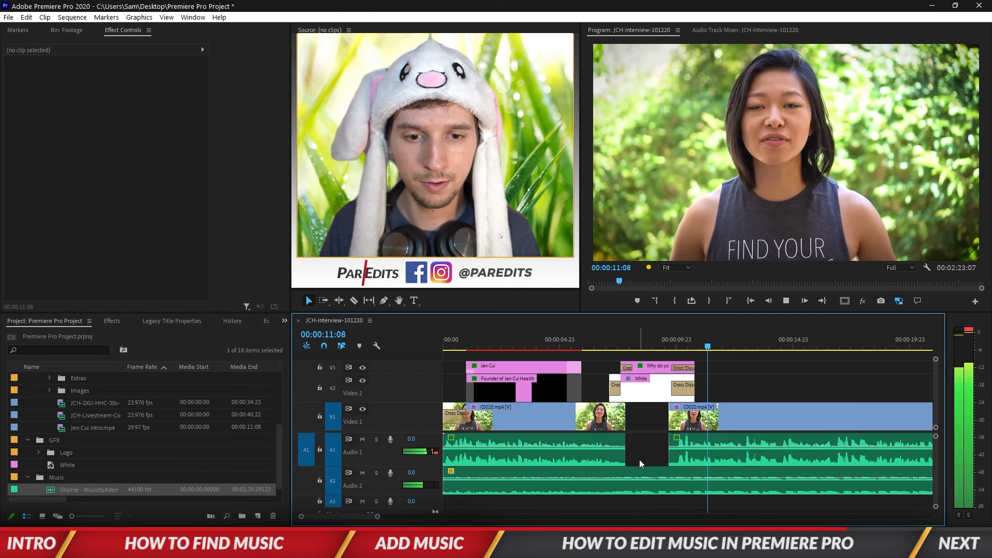
key("space")
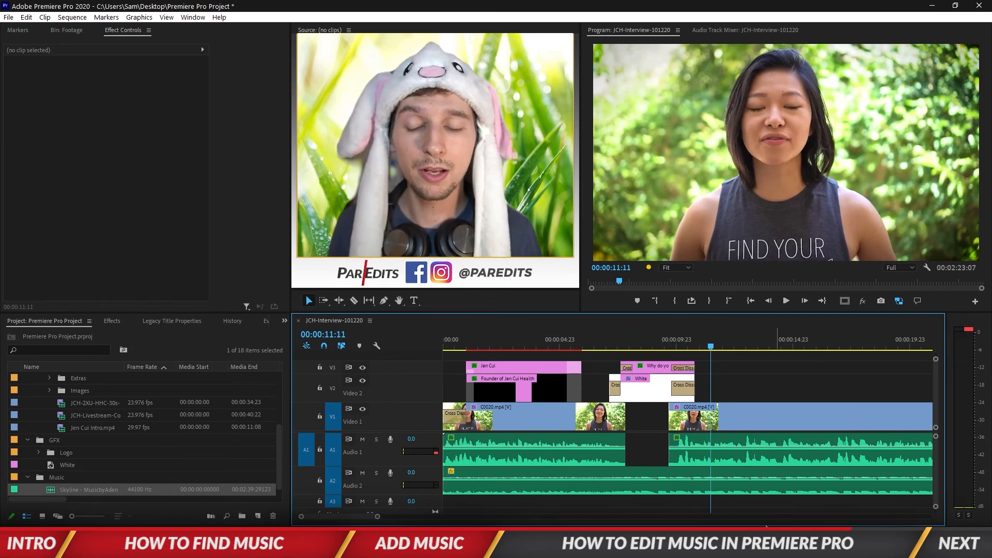
Step: Apply the default audio transition to the start of the music clip on Audio 2 as a fade-in
left_click(447, 483)
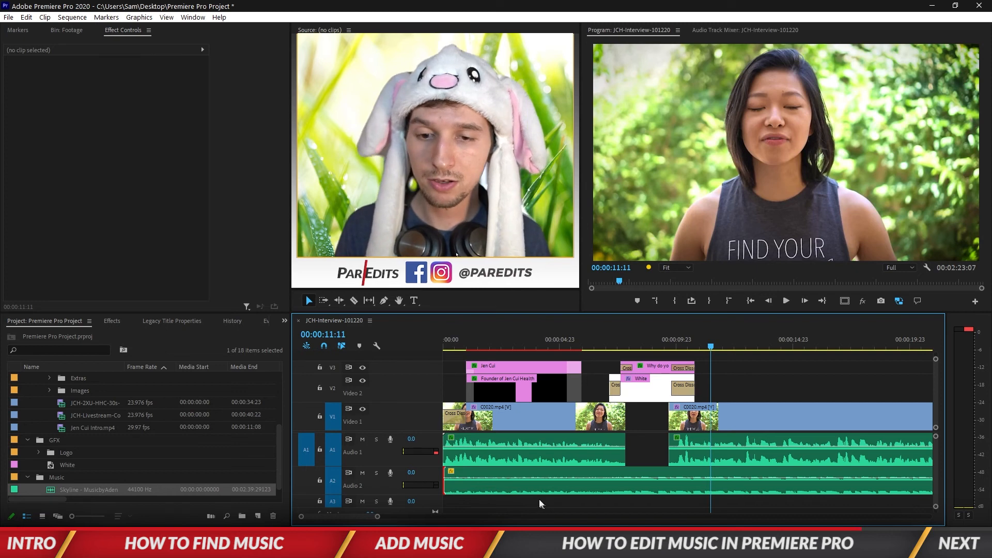
key("ctrl")
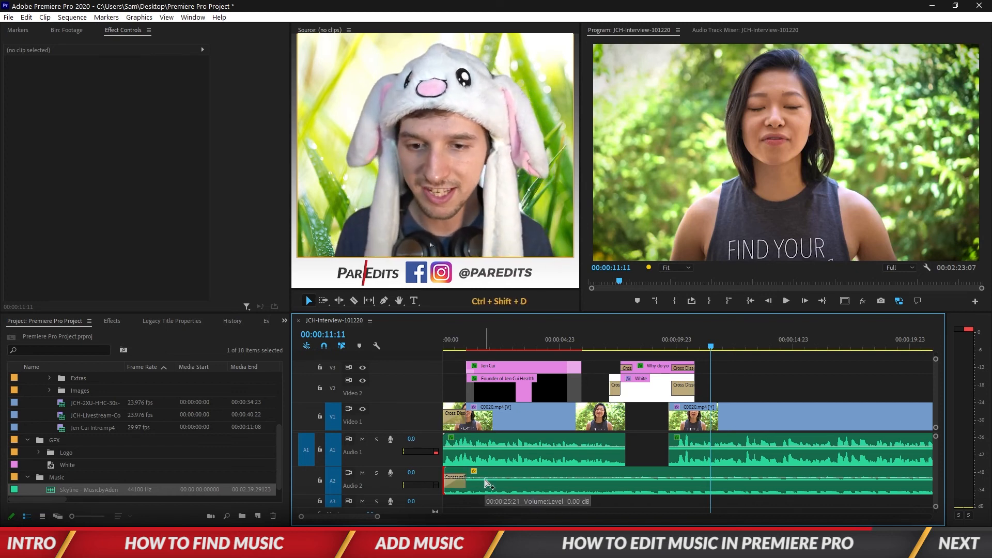
Step: Play the sequence from the start to check the music fade-in and the balance between music and voice
left_click(751, 300)
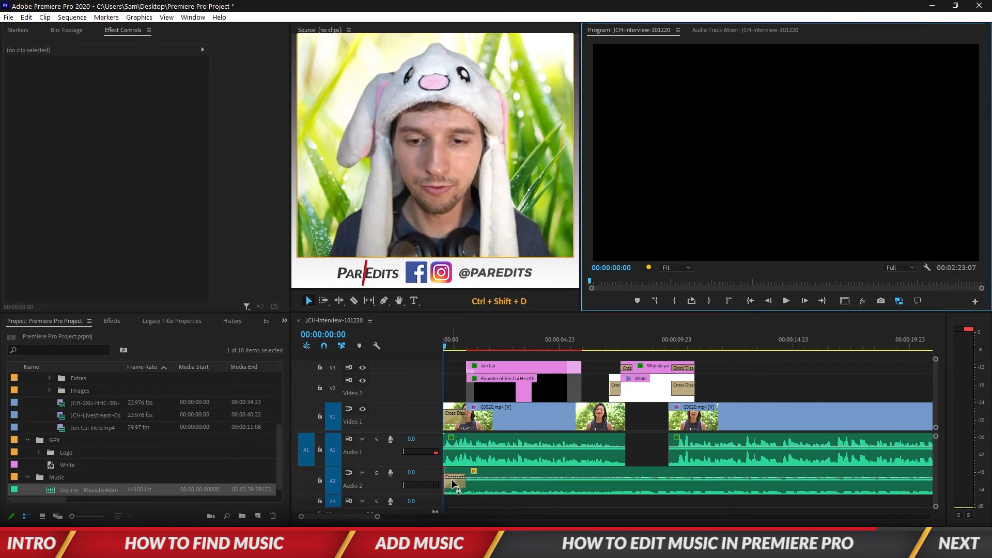
key("space")
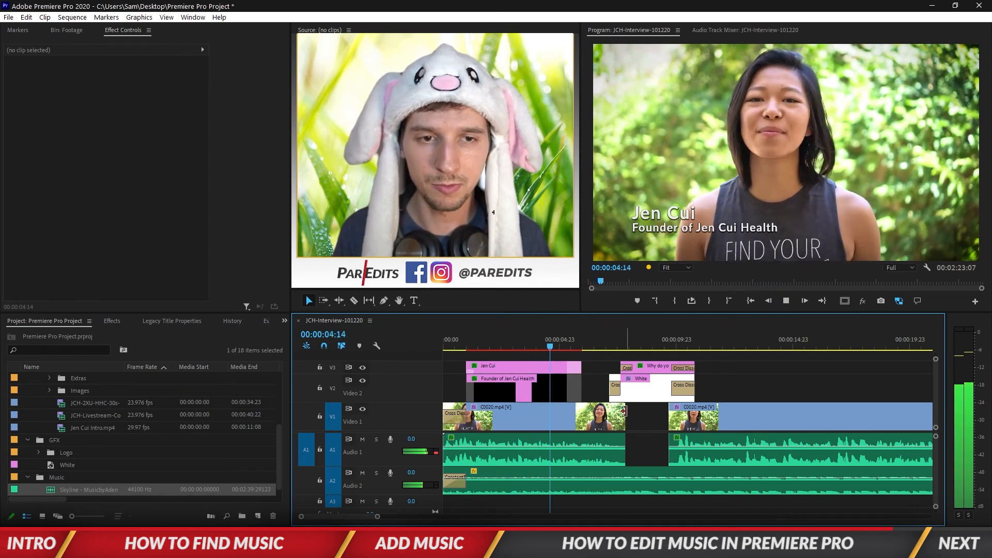
key("space")
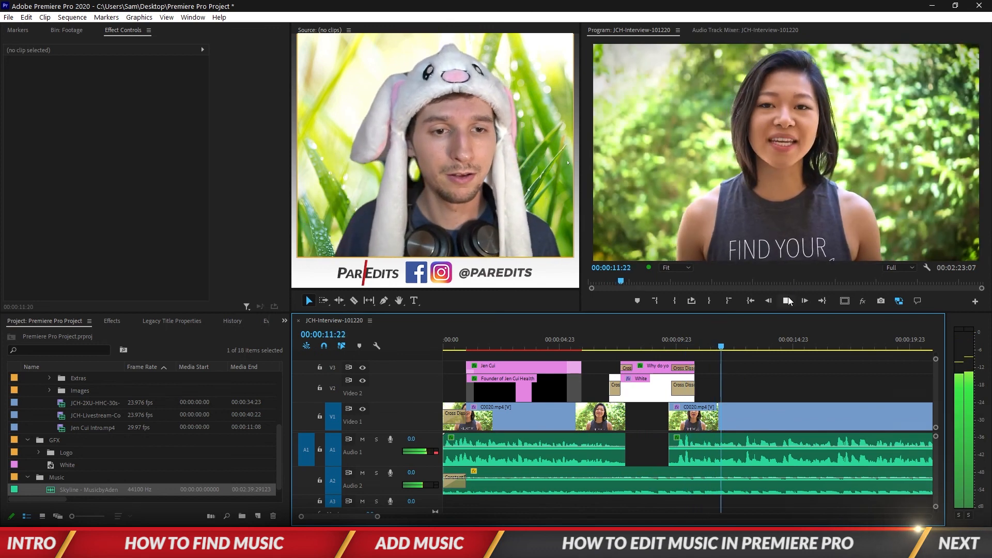
left_click(787, 298)
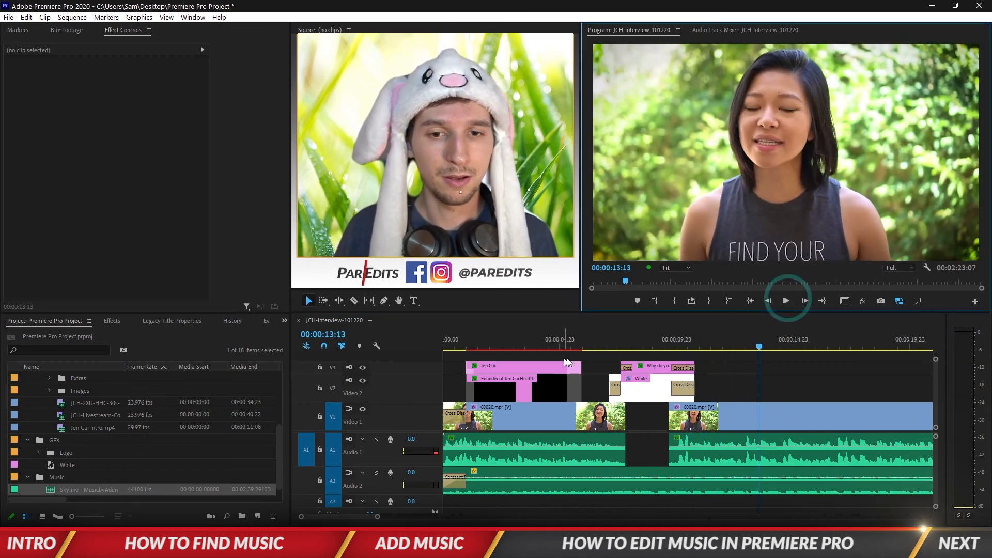
key("space")
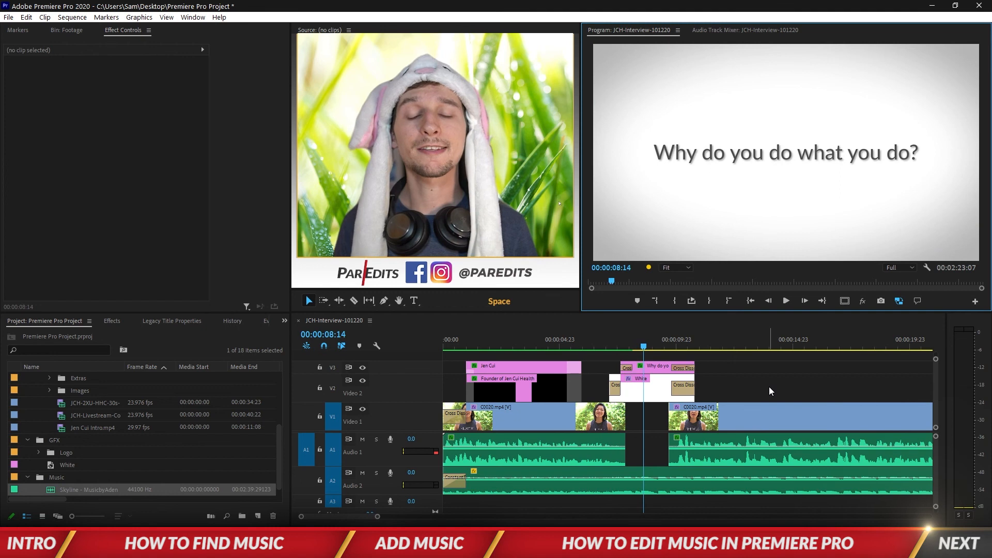